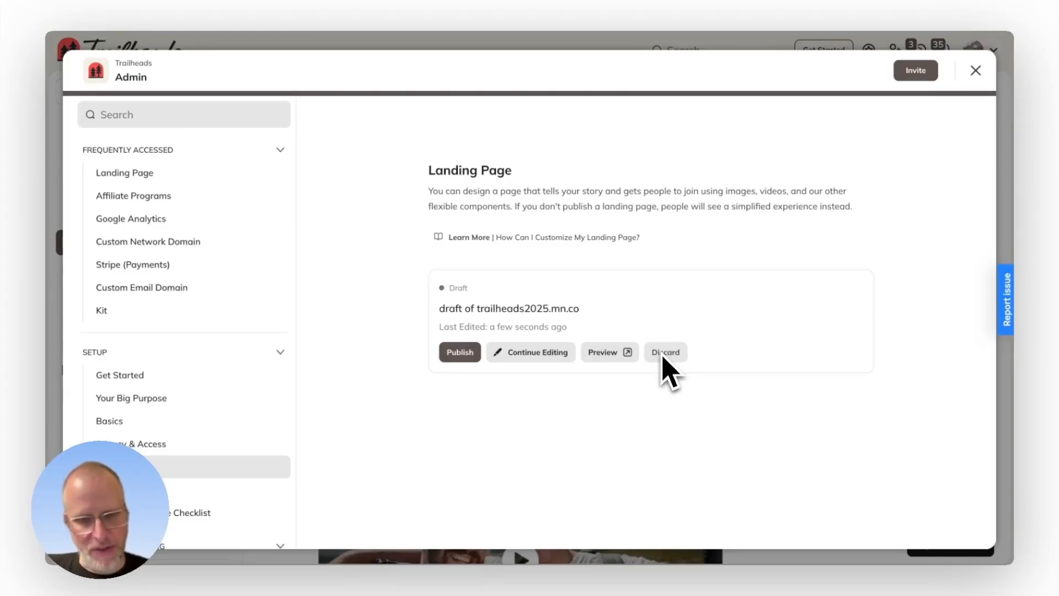
Step: Open the draft of trailheads2025.mn.co for editing and look over its opening sections
{"action": "left_click", "coordinate": [545, 359]}
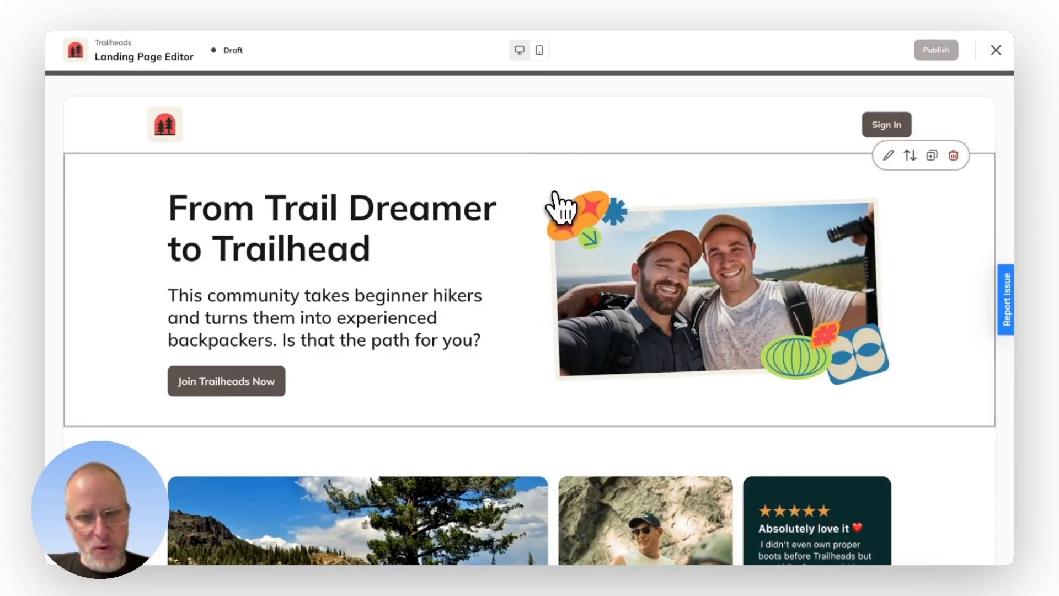
{"action": "scroll", "coordinate": [556, 207], "scroll_direction": "down", "scroll_amount": 1}
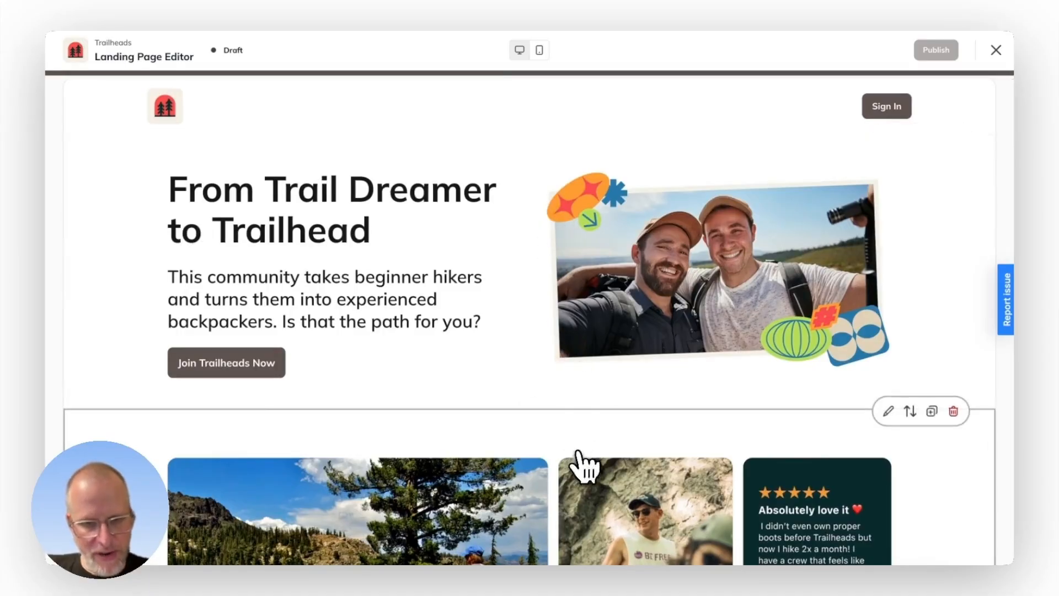
{"action": "scroll", "coordinate": [551, 232], "scroll_direction": "up", "scroll_amount": 1}
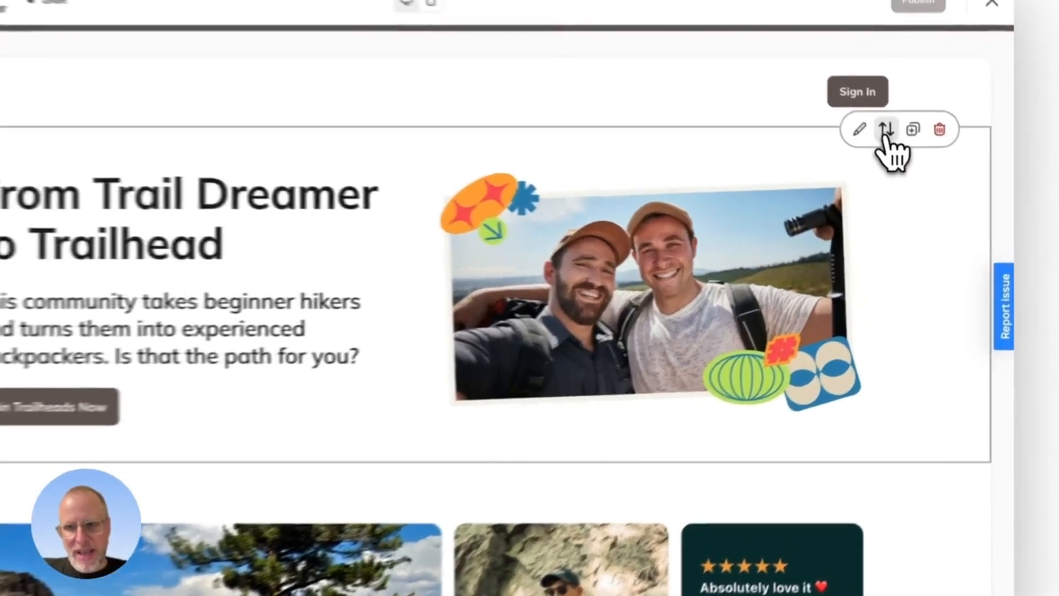
Step: View the landing page's section order list and close it without reordering anything
{"action": "left_click", "coordinate": [910, 155]}
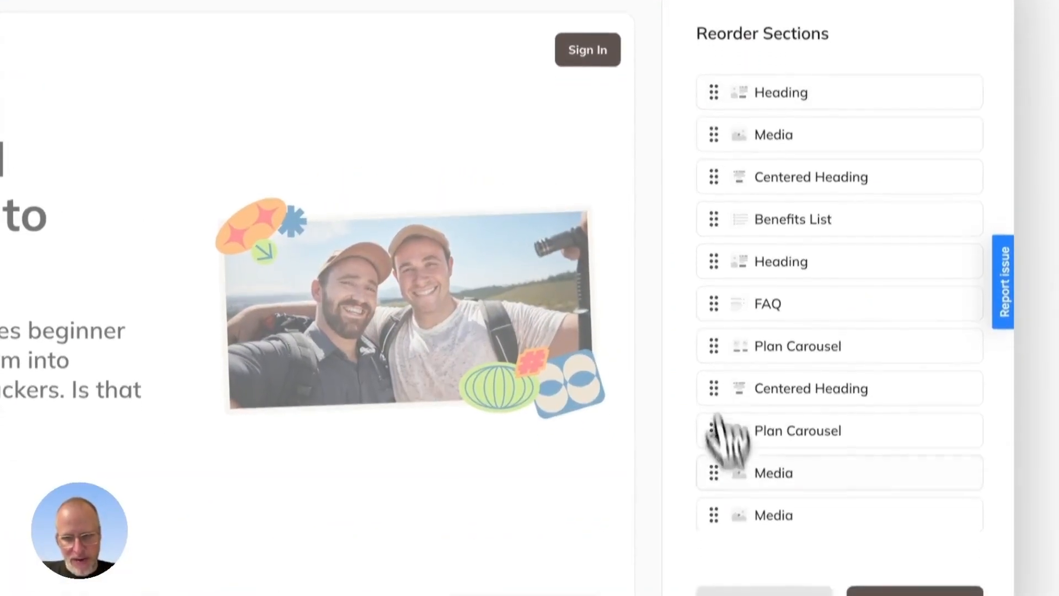
{"action": "left_click", "coordinate": [746, 565]}
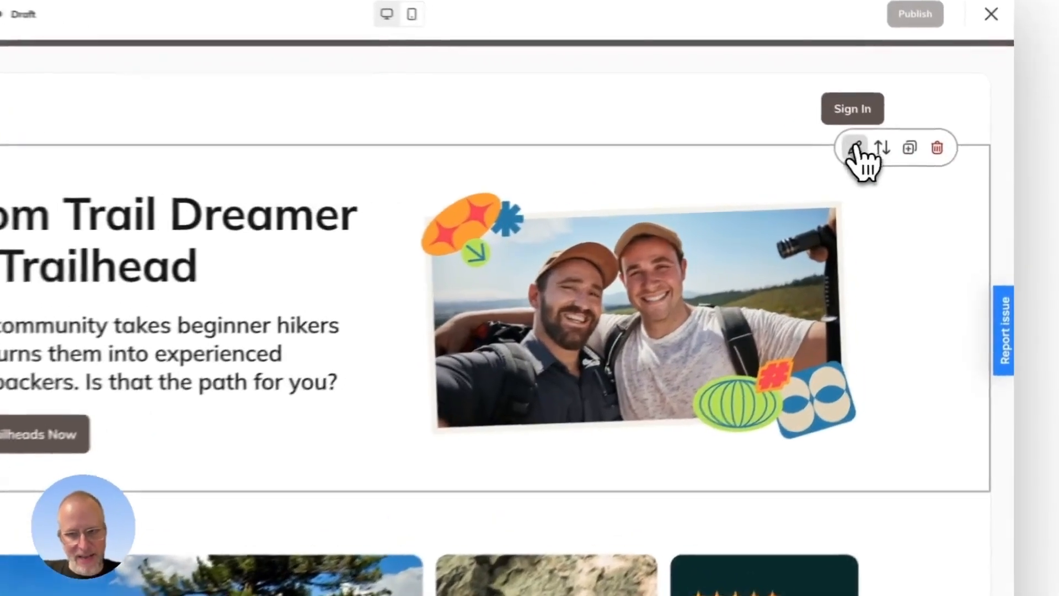
Step: Open the settings of the first Heading section and try switching its Super Title on and off
{"action": "left_click", "coordinate": [888, 155]}
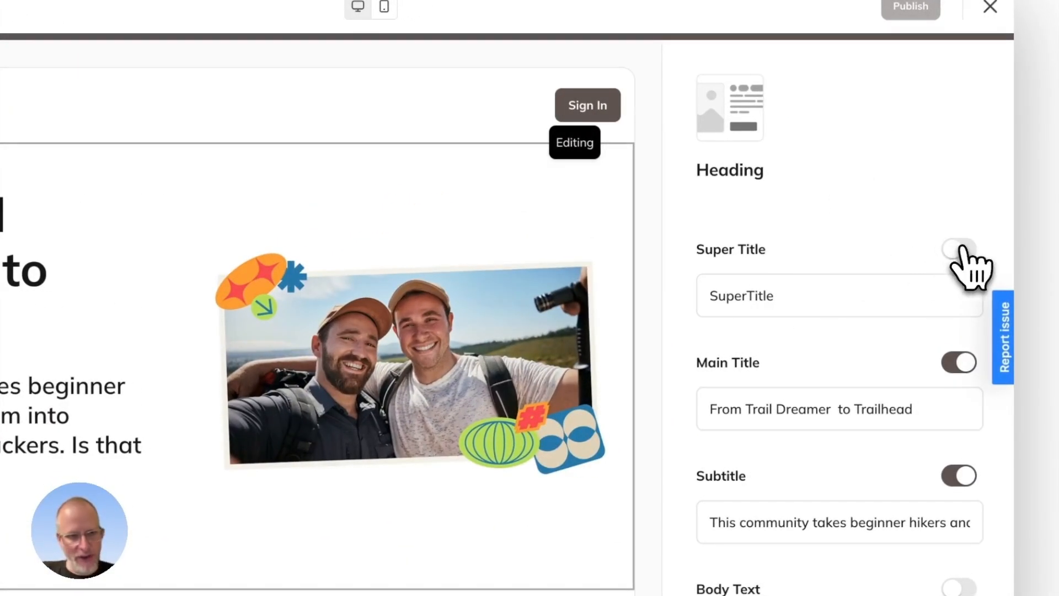
{"action": "left_click", "coordinate": [962, 251]}
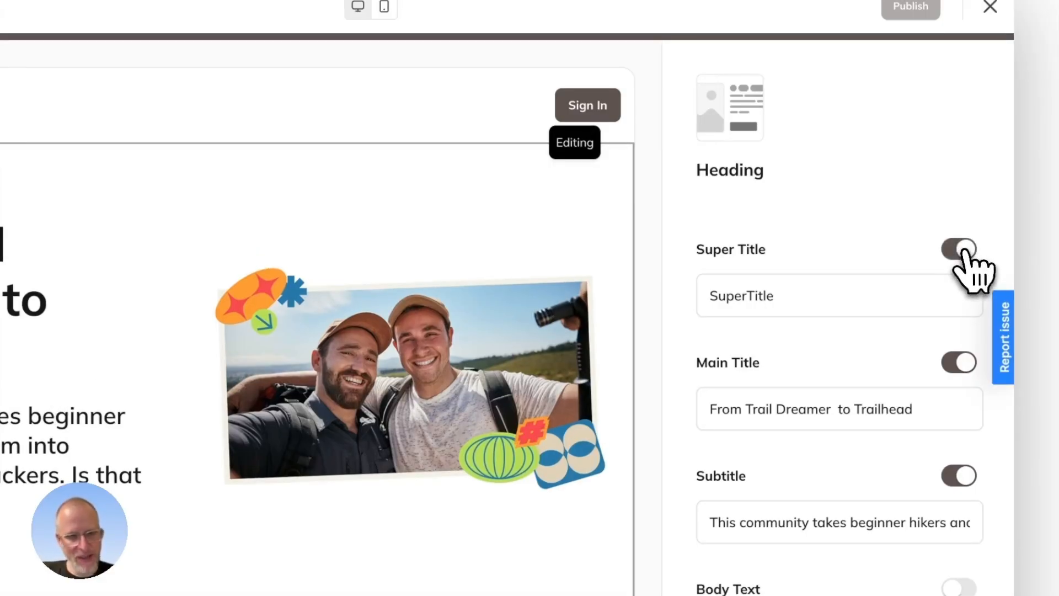
{"action": "left_click", "coordinate": [963, 251]}
{"action": "scroll", "coordinate": [919, 317], "scroll_direction": "down", "scroll_amount": 10}
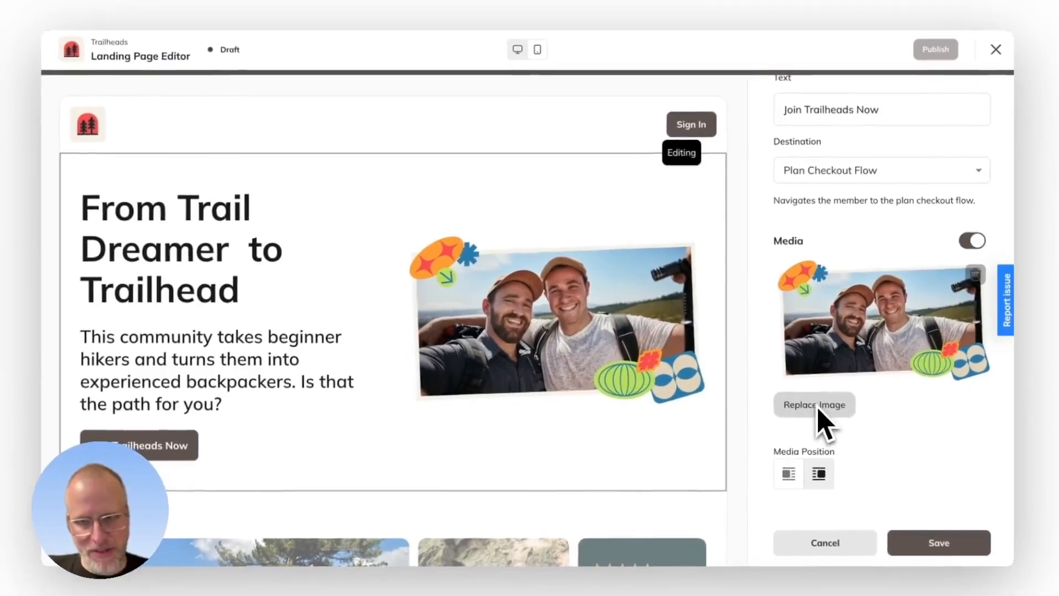
{"action": "scroll", "coordinate": [820, 368], "scroll_direction": "up", "scroll_amount": 3}
{"action": "scroll", "coordinate": [820, 369], "scroll_direction": "down", "scroll_amount": 1}
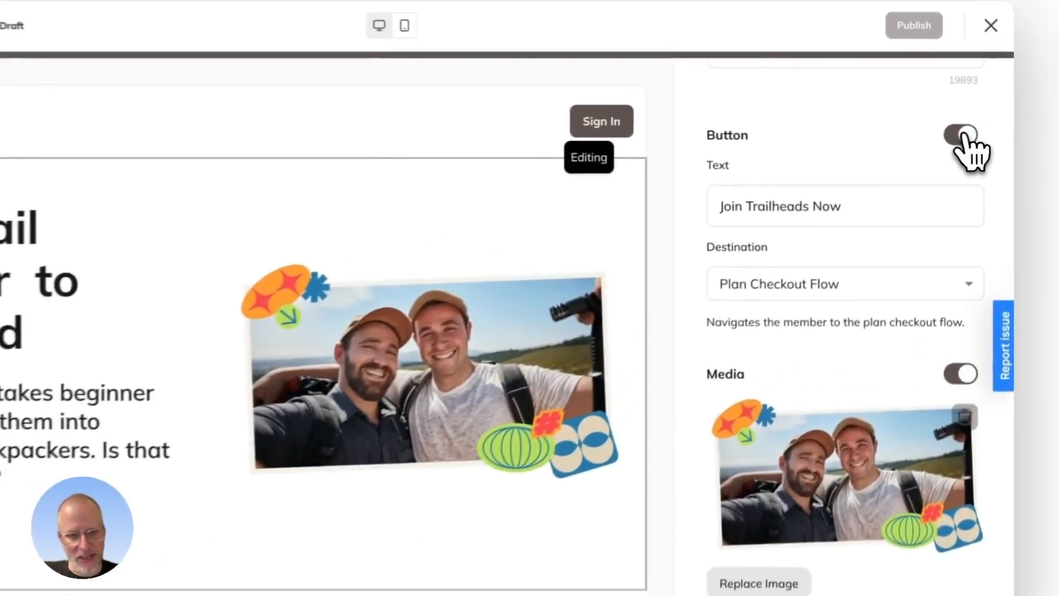
Step: Try the on/off setting and a Custom URL destination for the heading's Join Trailheads Now button, discarding the edits
{"action": "left_click", "coordinate": [963, 135]}
{"action": "left_click", "coordinate": [961, 213]}
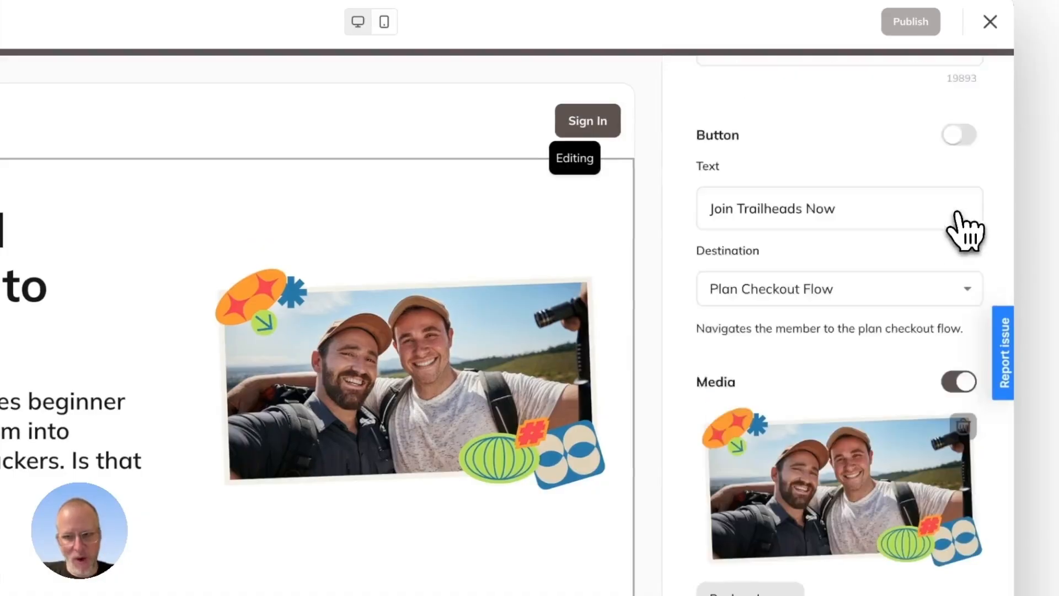
{"action": "scroll", "coordinate": [932, 325], "scroll_direction": "down", "scroll_amount": 1}
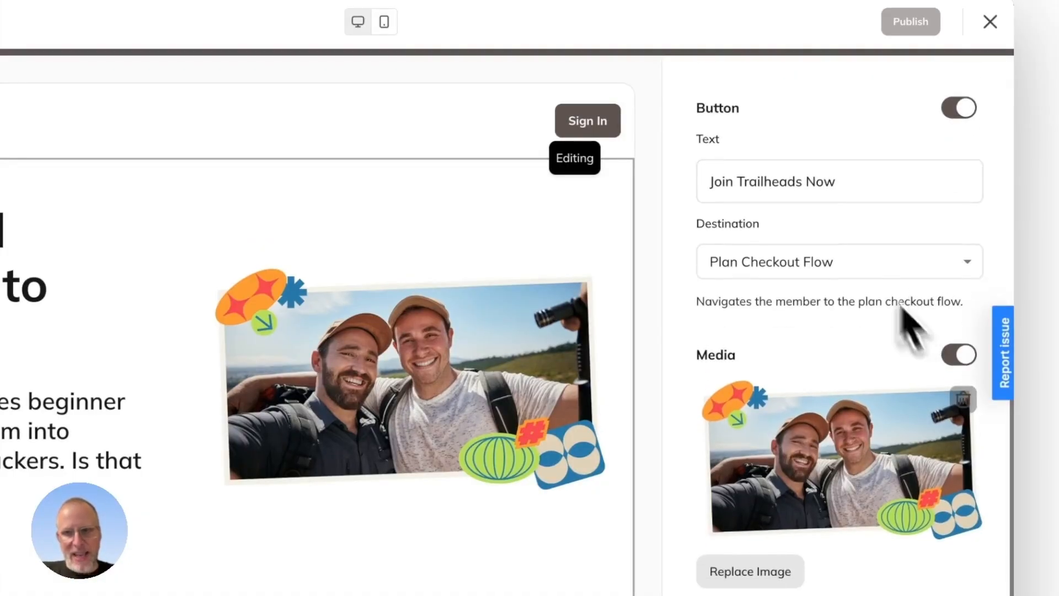
{"action": "left_click", "coordinate": [820, 266]}
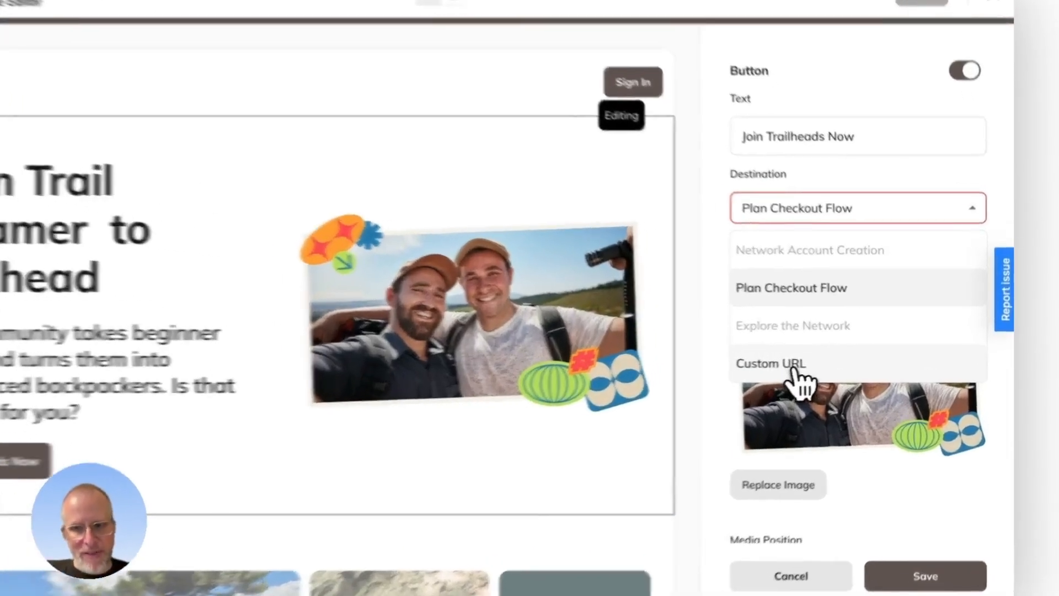
{"action": "left_click", "coordinate": [828, 368]}
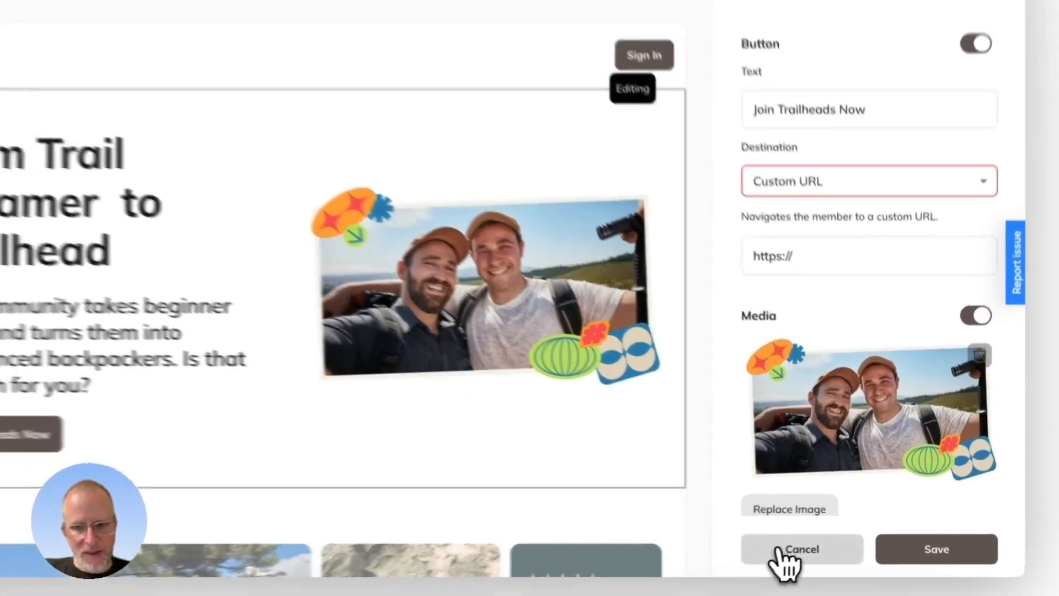
{"action": "left_click", "coordinate": [825, 542]}
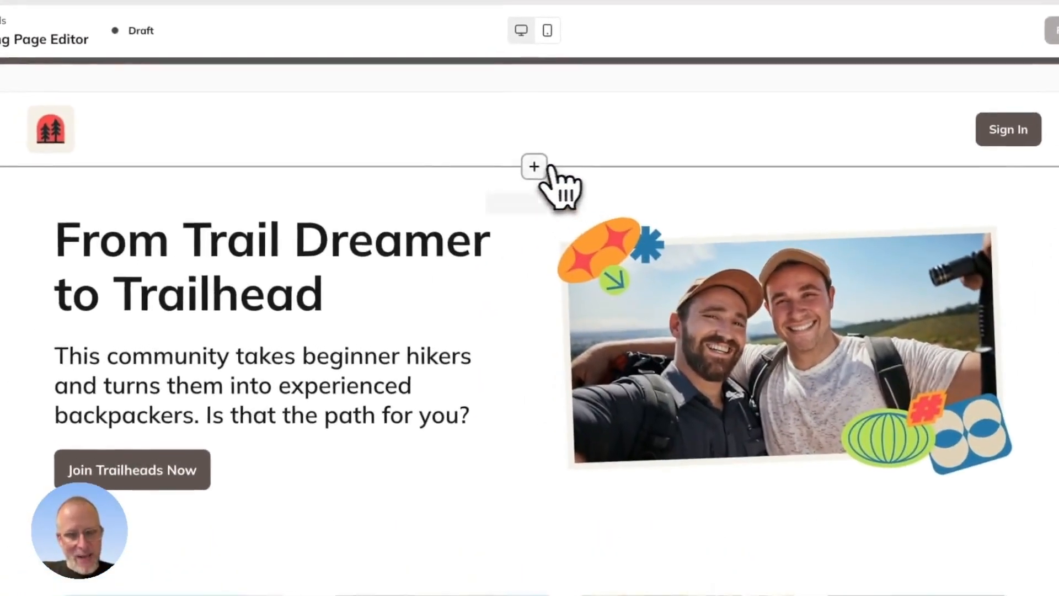
Step: Try adding a Media section above the first heading with Video URL as its source, and discard it
{"action": "left_click", "coordinate": [514, 149]}
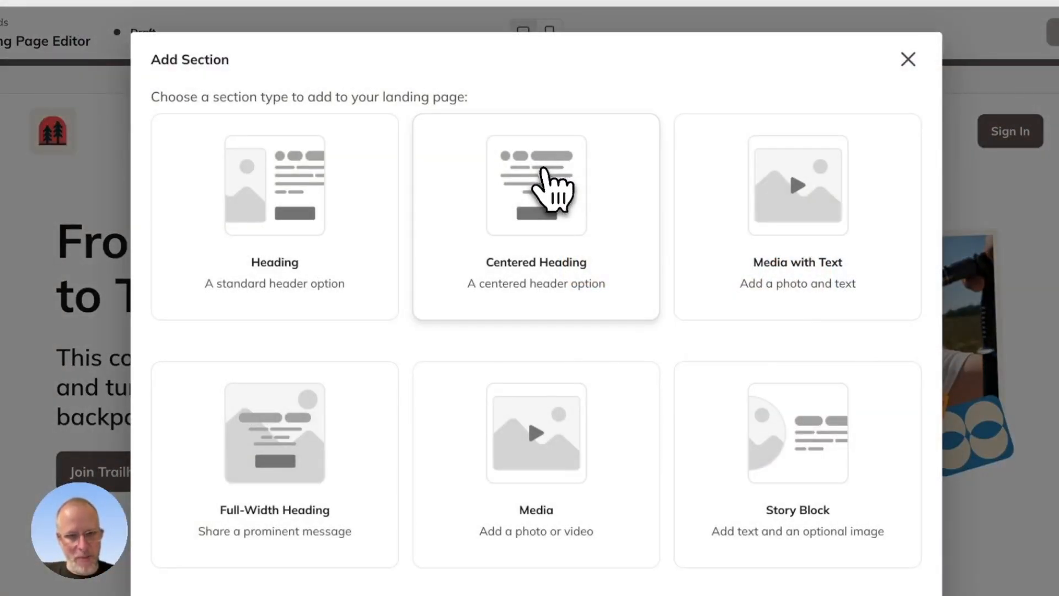
{"action": "scroll", "coordinate": [480, 293], "scroll_direction": "down", "scroll_amount": 5}
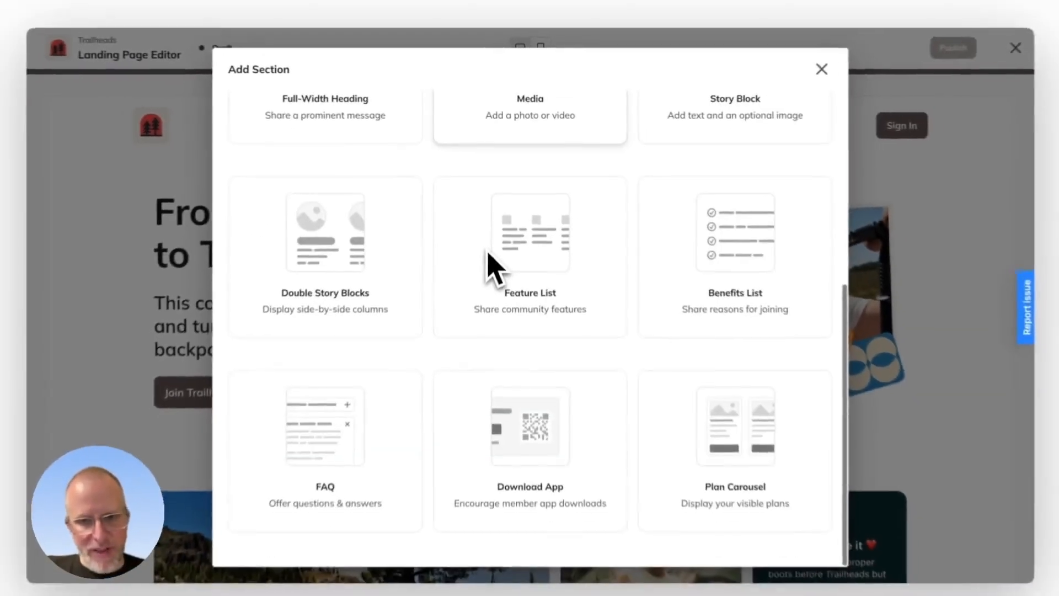
{"action": "scroll", "coordinate": [488, 254], "scroll_direction": "up", "scroll_amount": 5}
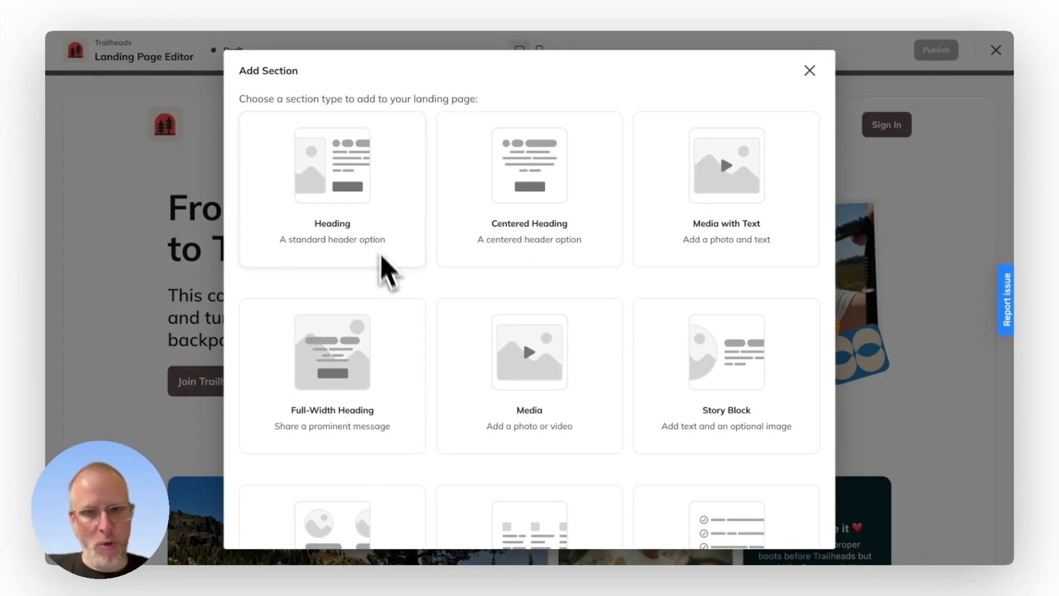
{"action": "scroll", "coordinate": [723, 259], "scroll_direction": "down", "scroll_amount": 2}
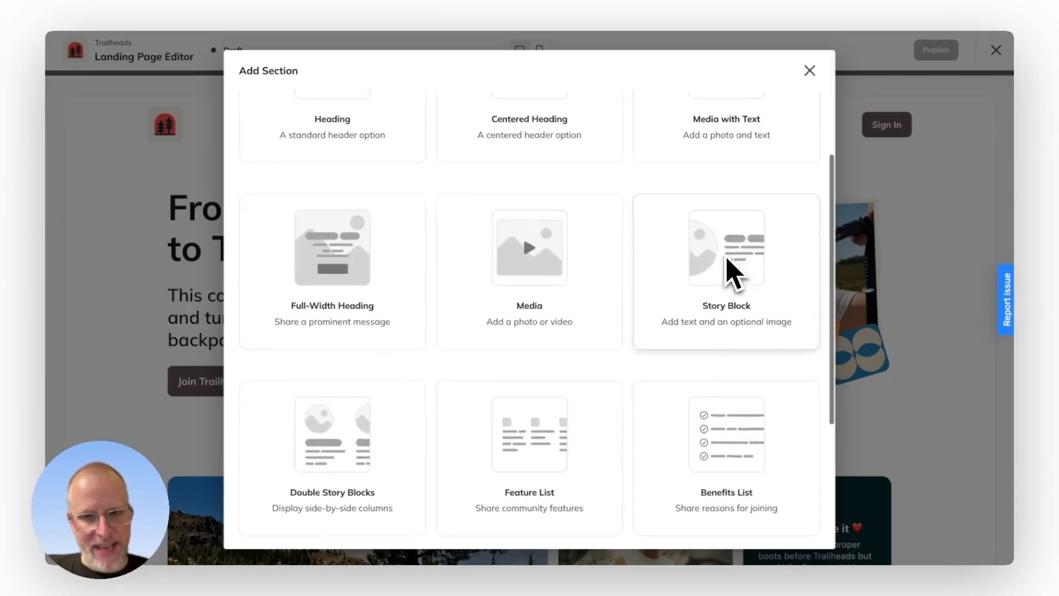
{"action": "left_click", "coordinate": [612, 273]}
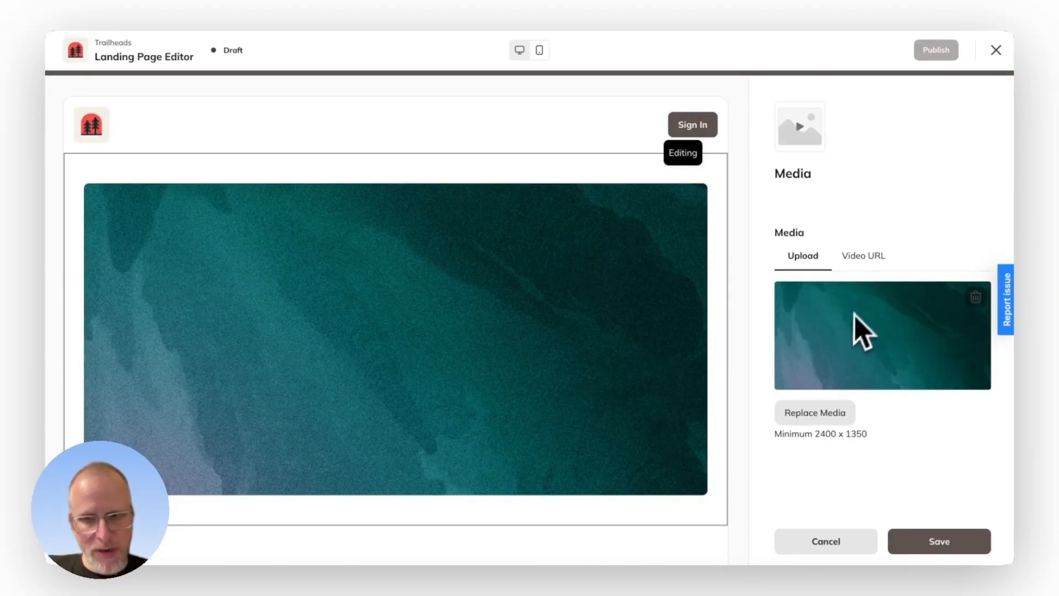
{"action": "left_click", "coordinate": [872, 265]}
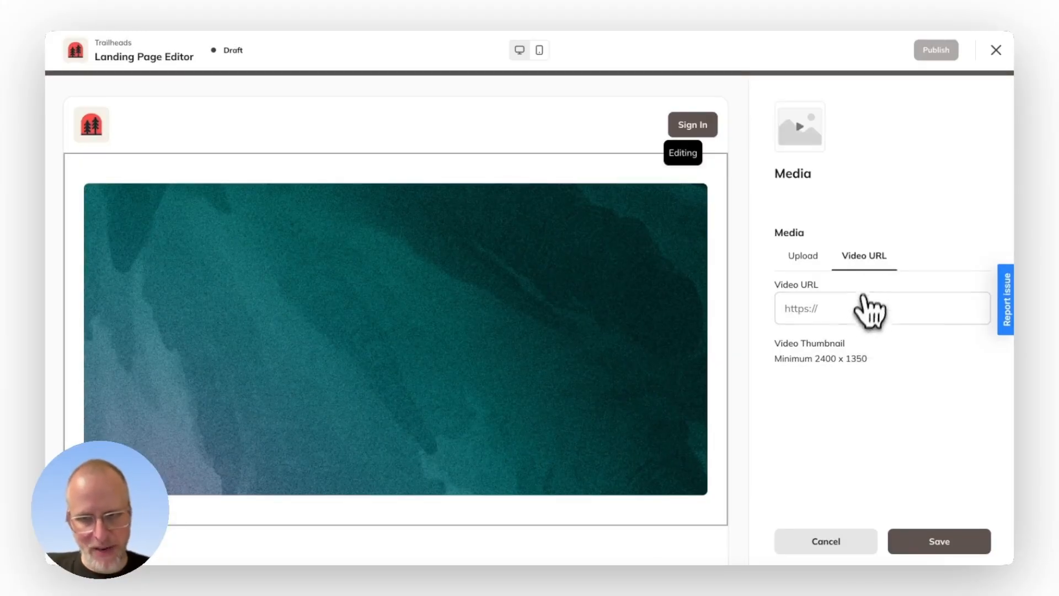
{"action": "left_click", "coordinate": [798, 543]}
Step: Try adding a Benefits List section above the first heading, and discard it
{"action": "left_click", "coordinate": [529, 153]}
{"action": "scroll", "coordinate": [585, 408], "scroll_direction": "down", "scroll_amount": 5}
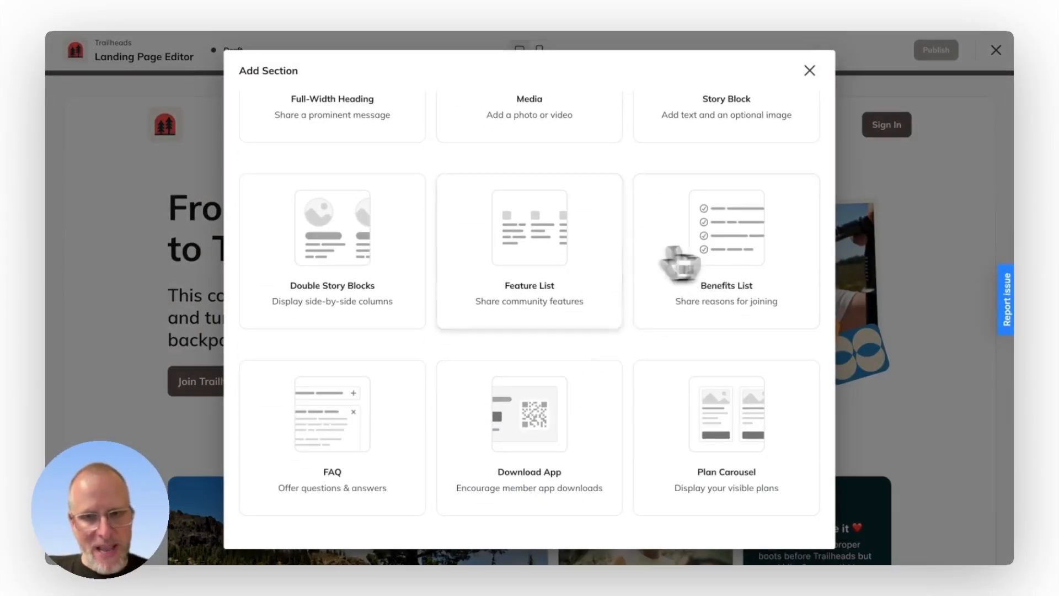
{"action": "left_click", "coordinate": [746, 251]}
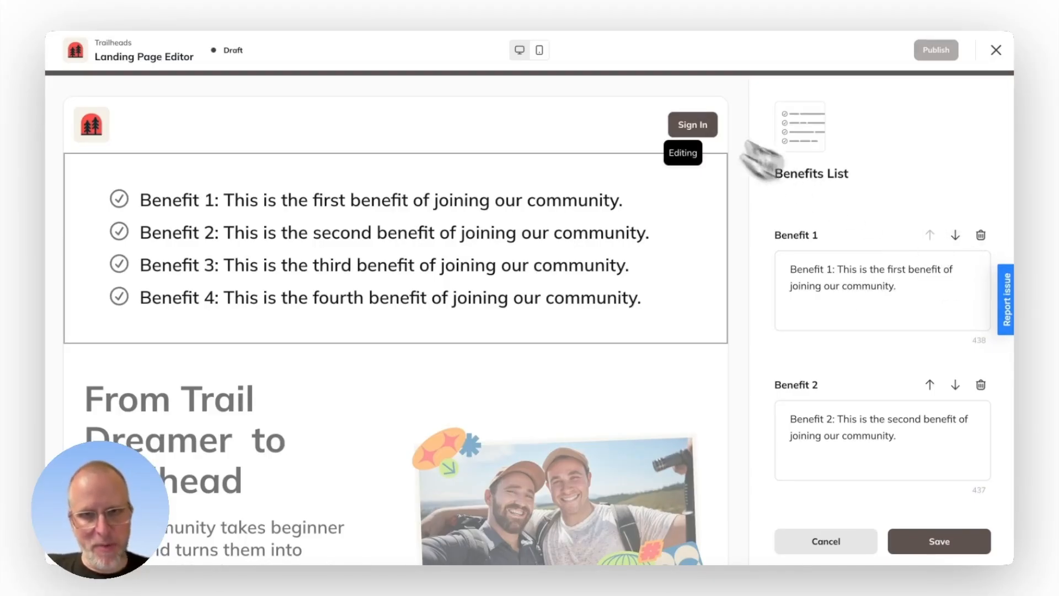
{"action": "left_click", "coordinate": [799, 543]}
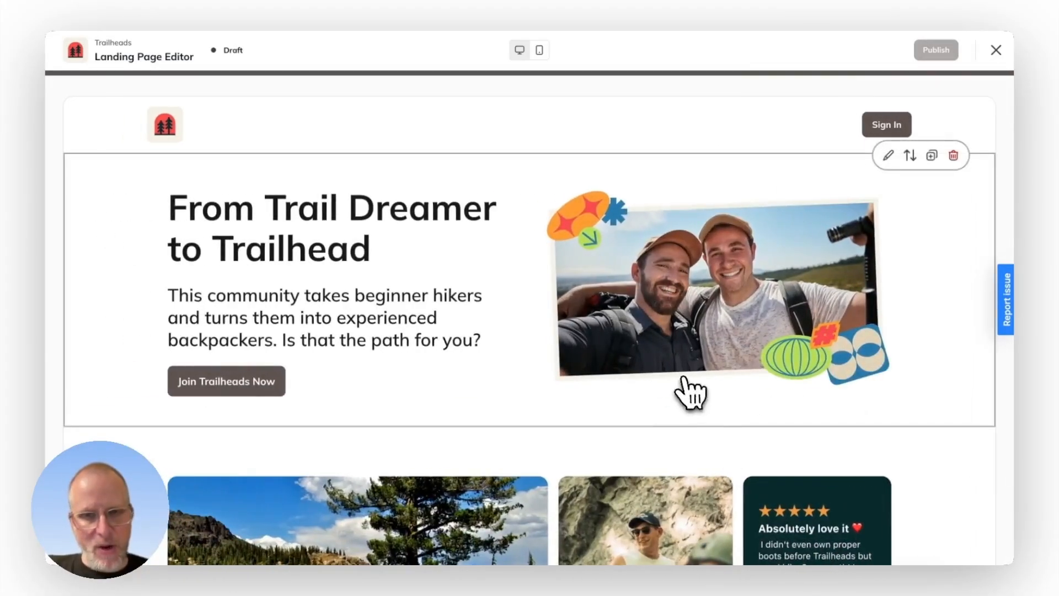
Step: Open the Frequently Asked Questions section's settings, review its title, questions and answers, and close them without saving
{"action": "scroll", "coordinate": [689, 386], "scroll_direction": "down", "scroll_amount": 15}
{"action": "scroll", "coordinate": [690, 388], "scroll_direction": "down", "scroll_amount": 5}
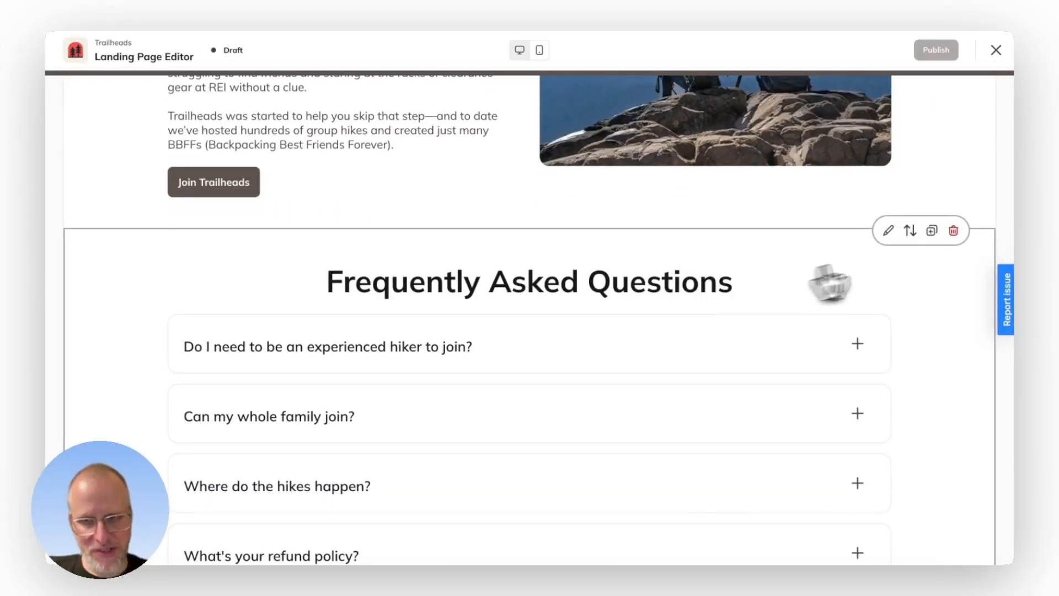
{"action": "left_click", "coordinate": [888, 231]}
{"action": "scroll", "coordinate": [850, 313], "scroll_direction": "down", "scroll_amount": 1}
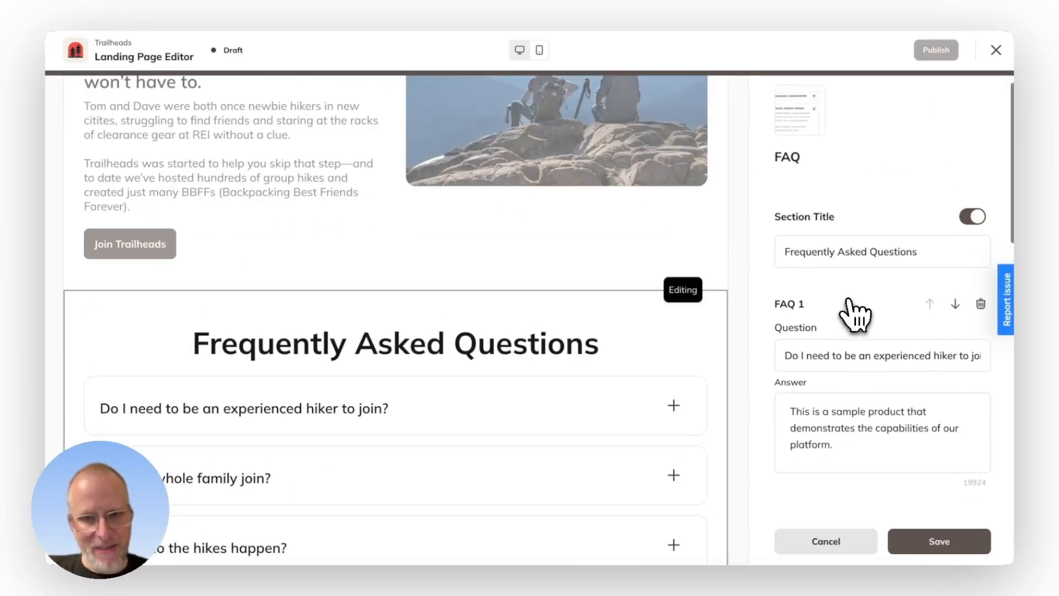
{"action": "scroll", "coordinate": [871, 331], "scroll_direction": "down", "scroll_amount": 1}
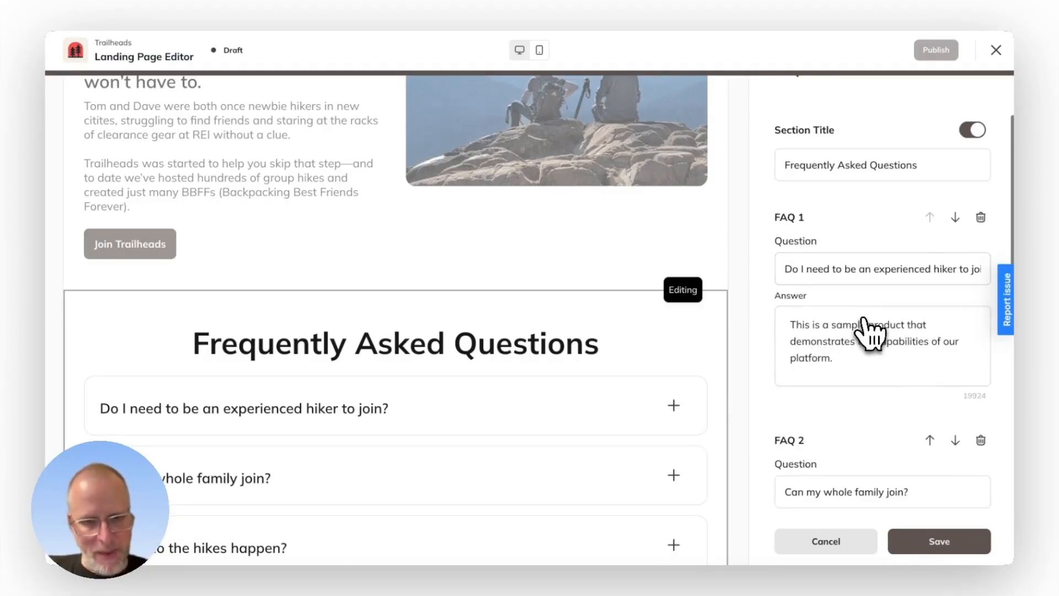
{"action": "scroll", "coordinate": [876, 342], "scroll_direction": "down", "scroll_amount": 1}
{"action": "scroll", "coordinate": [874, 345], "scroll_direction": "down", "scroll_amount": 2}
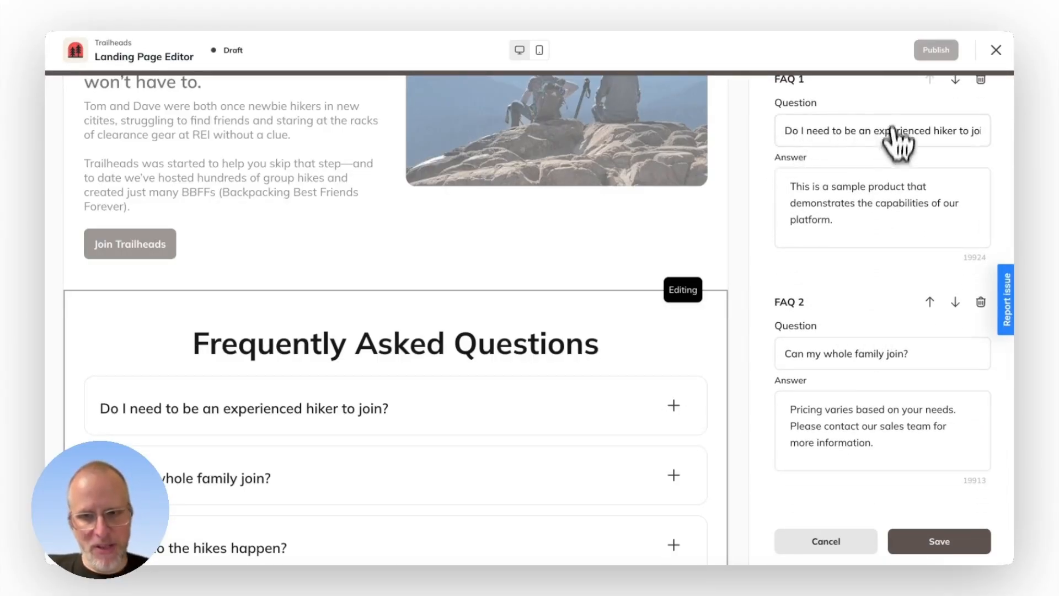
{"action": "left_click", "coordinate": [795, 538]}
Step: Try adding a Download App section between the plan carousel and the How to Hit the Trail heading, and discard it
{"action": "scroll", "coordinate": [568, 406], "scroll_direction": "down", "scroll_amount": 10}
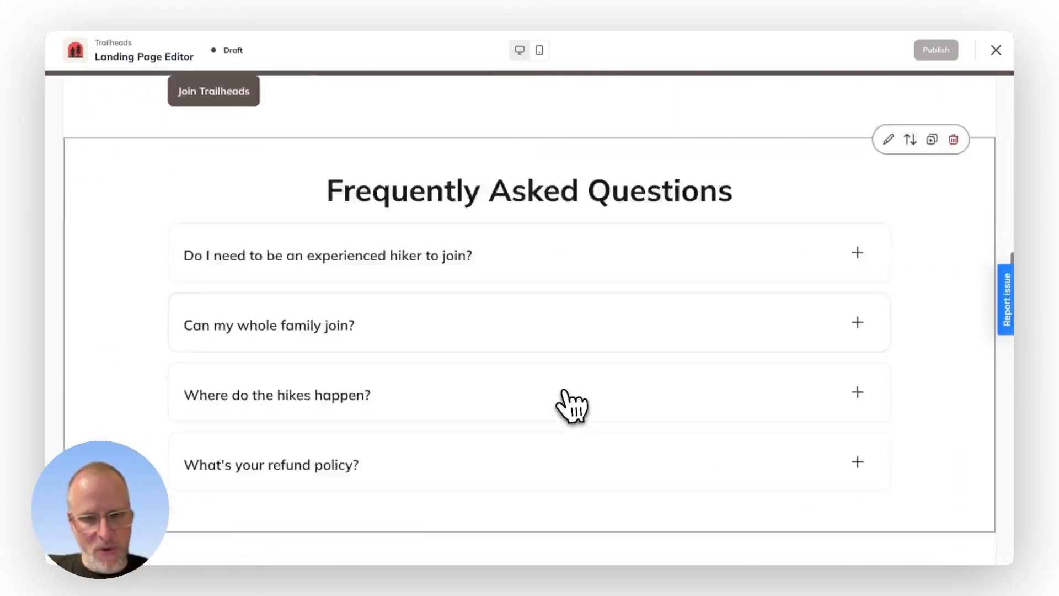
{"action": "scroll", "coordinate": [508, 237], "scroll_direction": "up", "scroll_amount": 6}
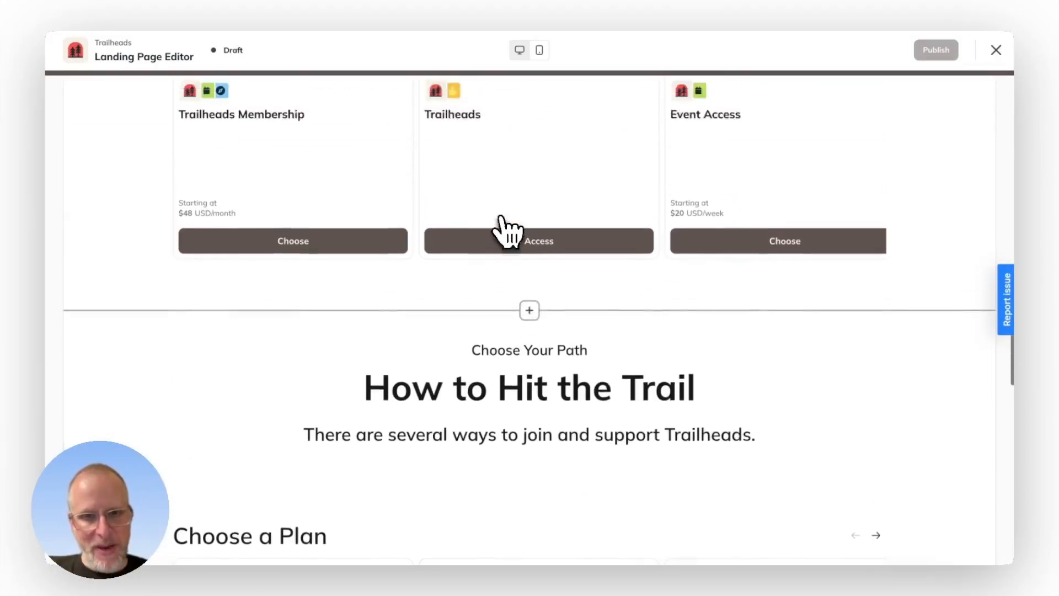
{"action": "left_click", "coordinate": [532, 330]}
{"action": "scroll", "coordinate": [501, 331], "scroll_direction": "down", "scroll_amount": 5}
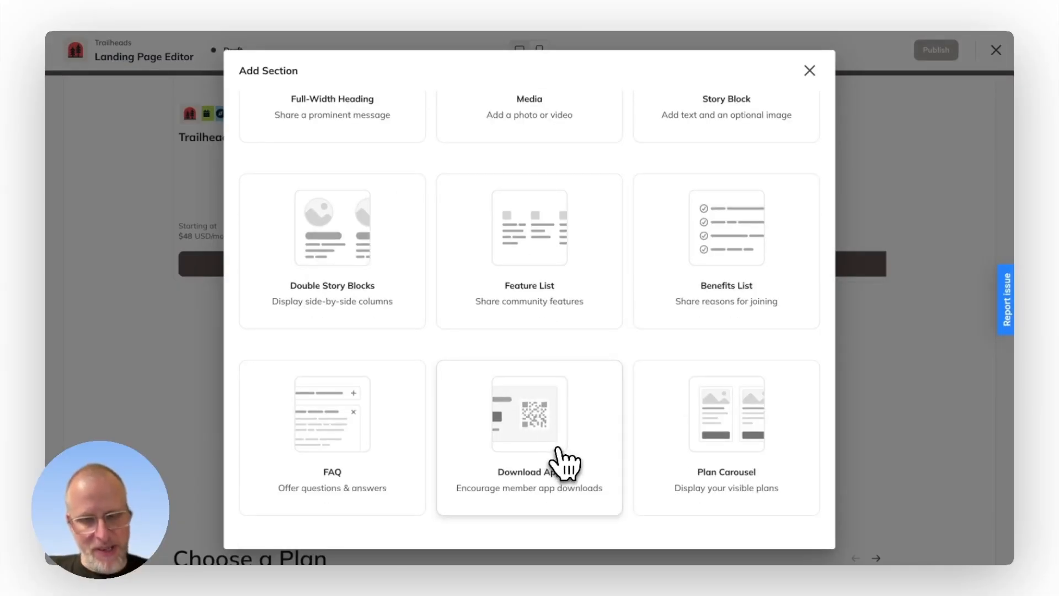
{"action": "left_click", "coordinate": [563, 460]}
{"action": "scroll", "coordinate": [610, 343], "scroll_direction": "down", "scroll_amount": 3}
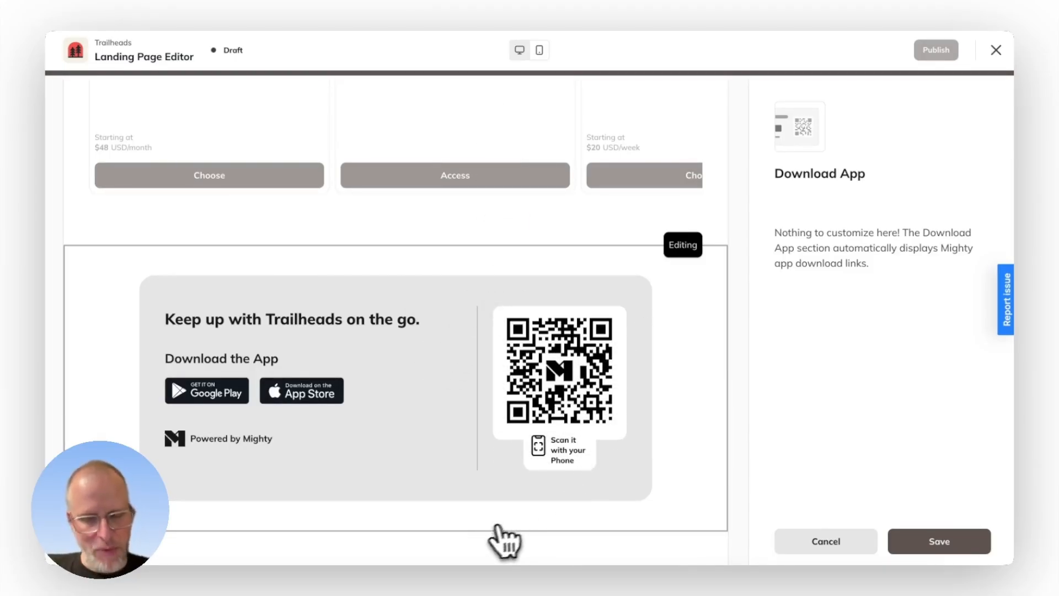
{"action": "scroll", "coordinate": [616, 316], "scroll_direction": "up", "scroll_amount": 10}
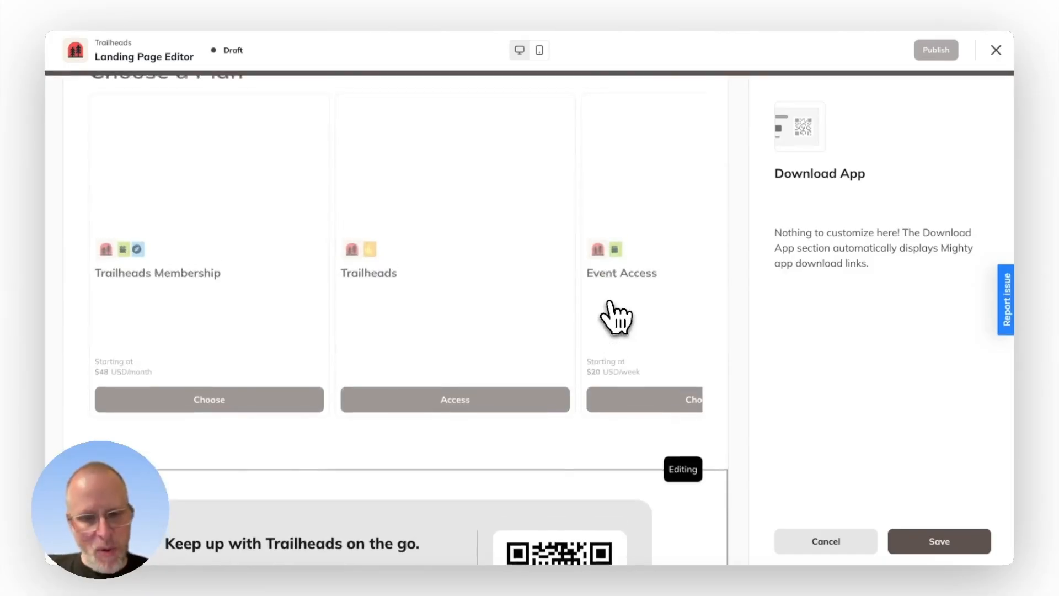
{"action": "left_click", "coordinate": [797, 545]}
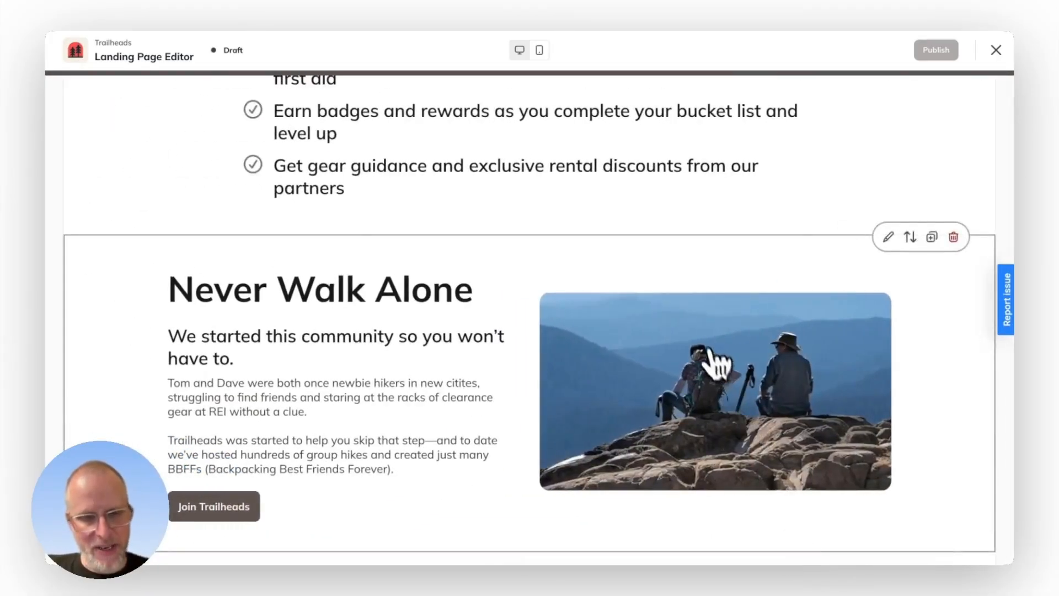
Step: Preview the whole landing page in the mobile layout and return to the desktop layout
{"action": "scroll", "coordinate": [710, 364], "scroll_direction": "up", "scroll_amount": 10}
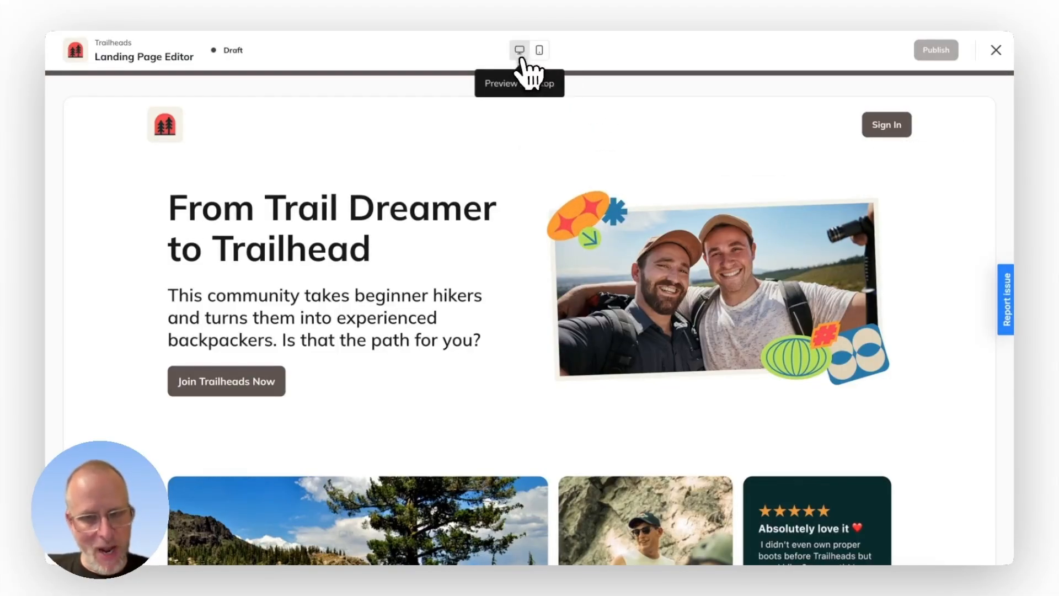
{"action": "left_click", "coordinate": [541, 55]}
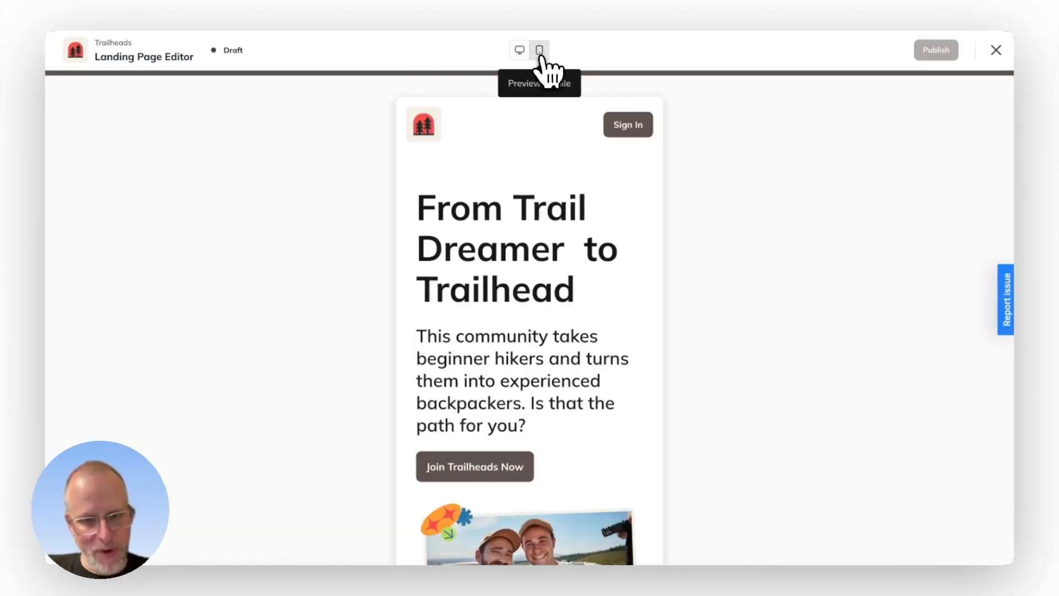
{"action": "scroll", "coordinate": [601, 430], "scroll_direction": "down", "scroll_amount": 12}
{"action": "scroll", "coordinate": [600, 436], "scroll_direction": "up", "scroll_amount": 12}
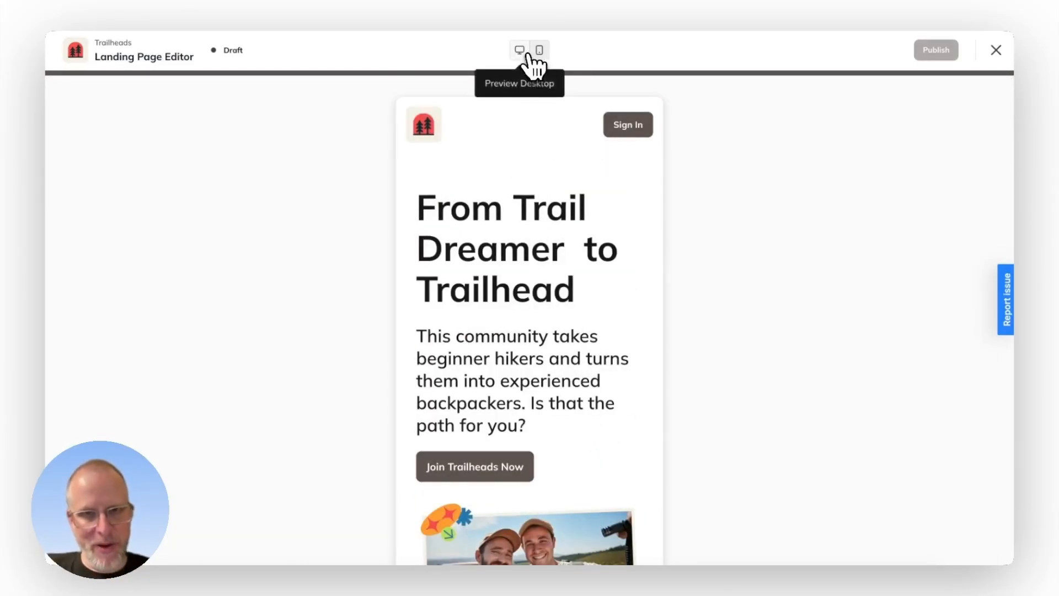
{"action": "left_click", "coordinate": [526, 54]}
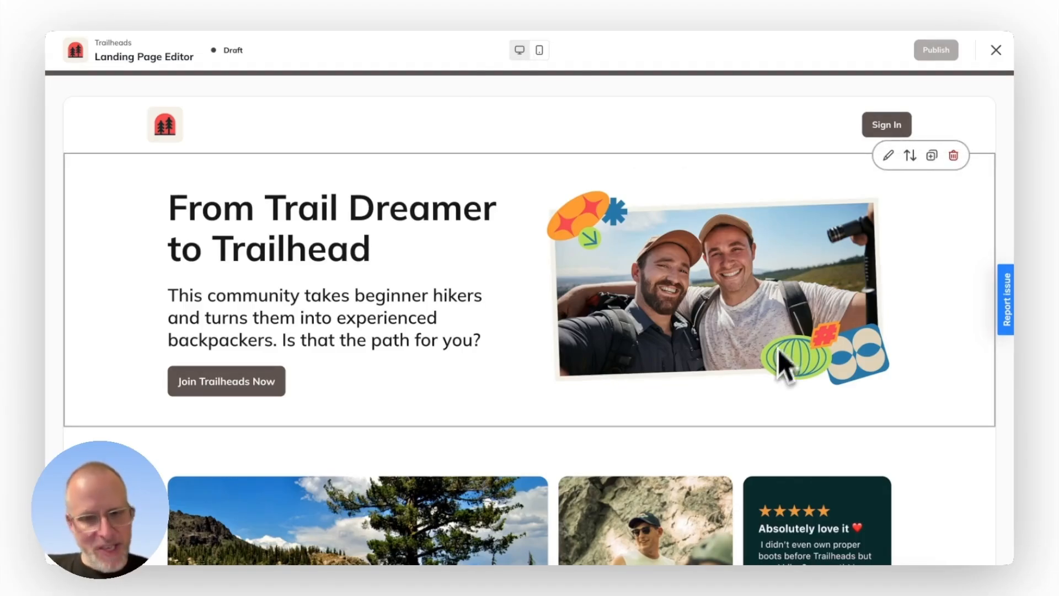